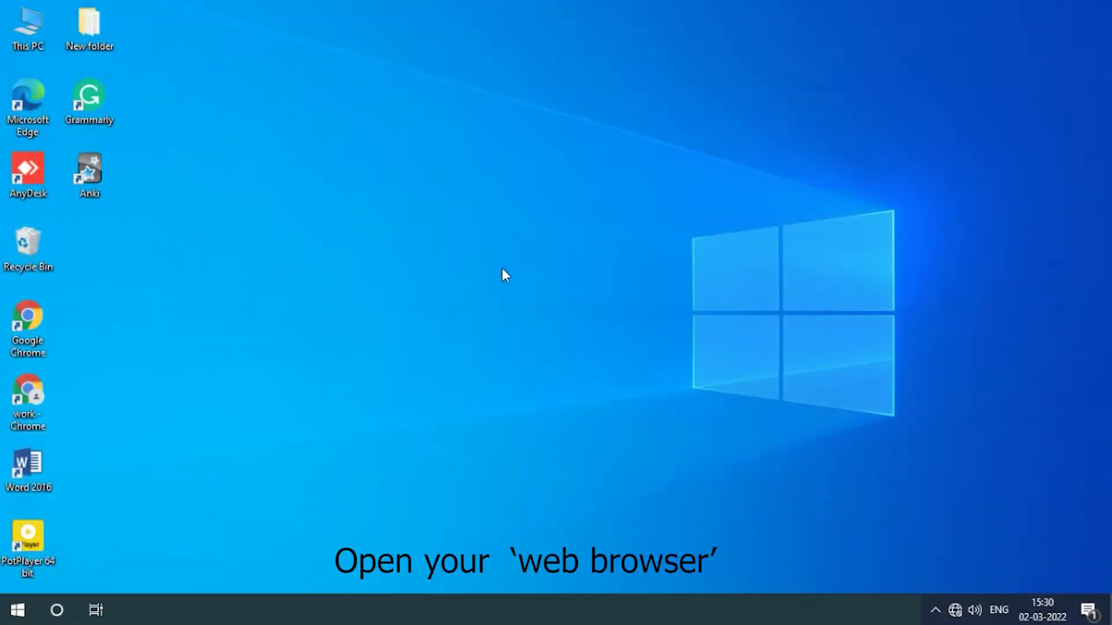
type("1")
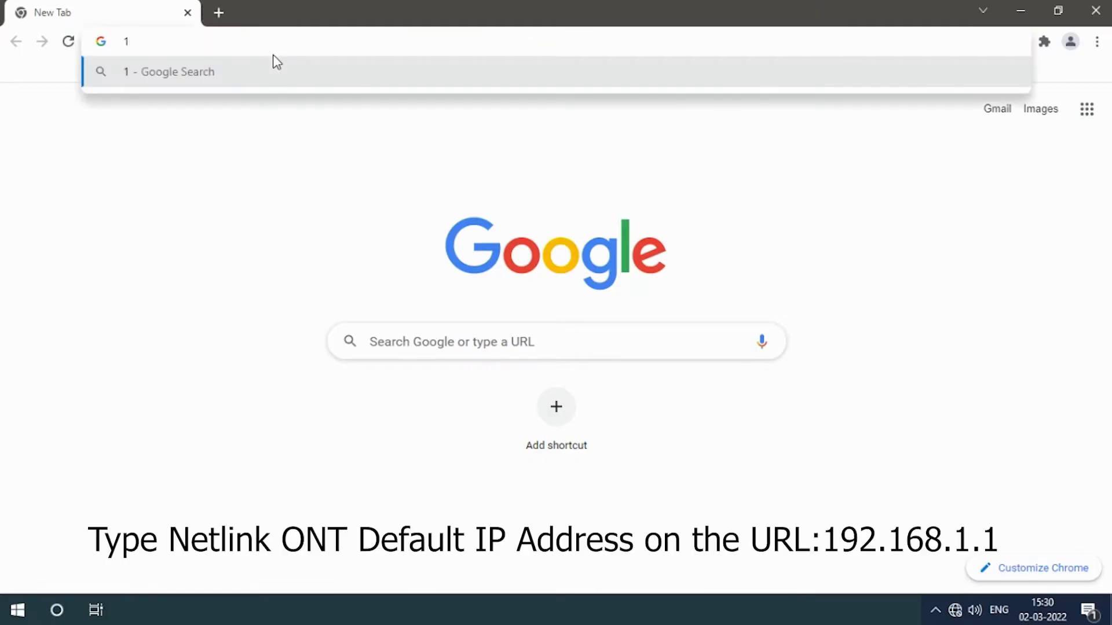
type("92.")
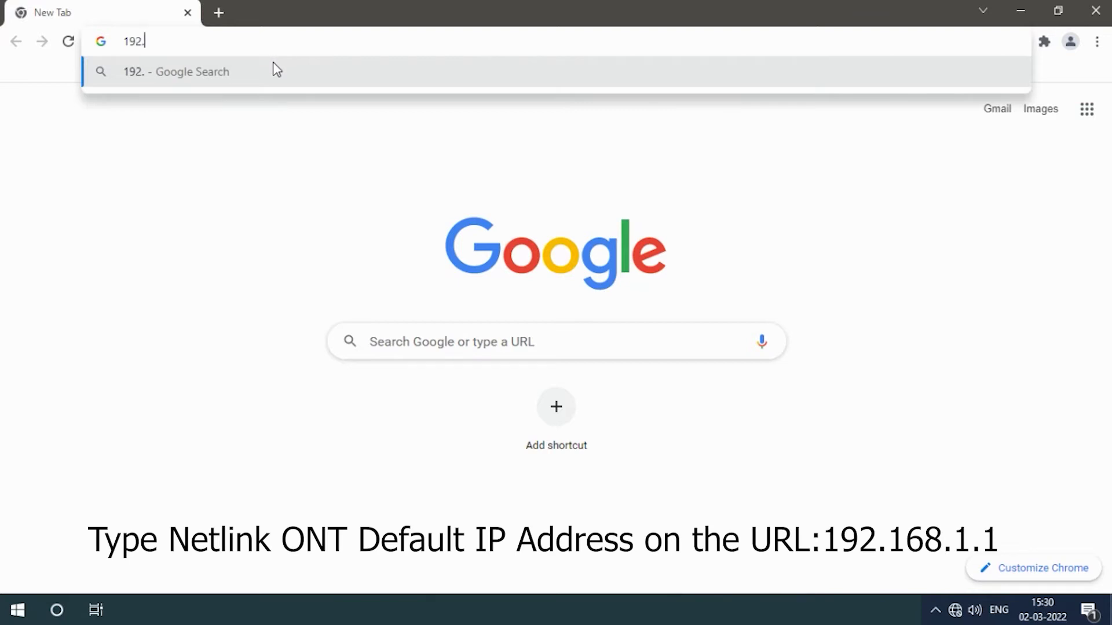
type("168")
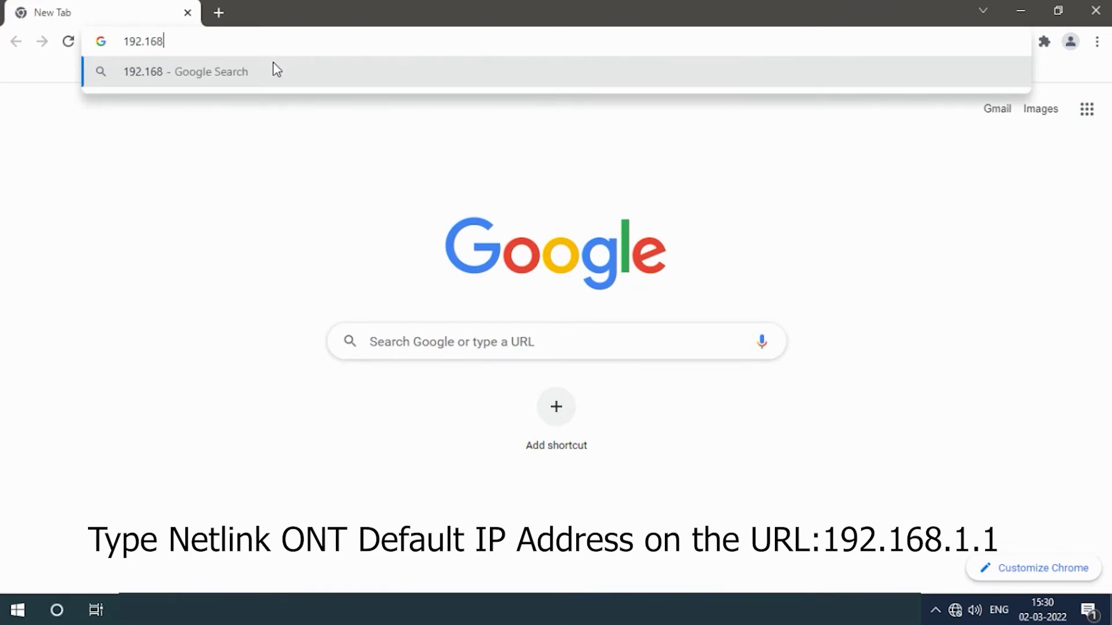
type(".1")
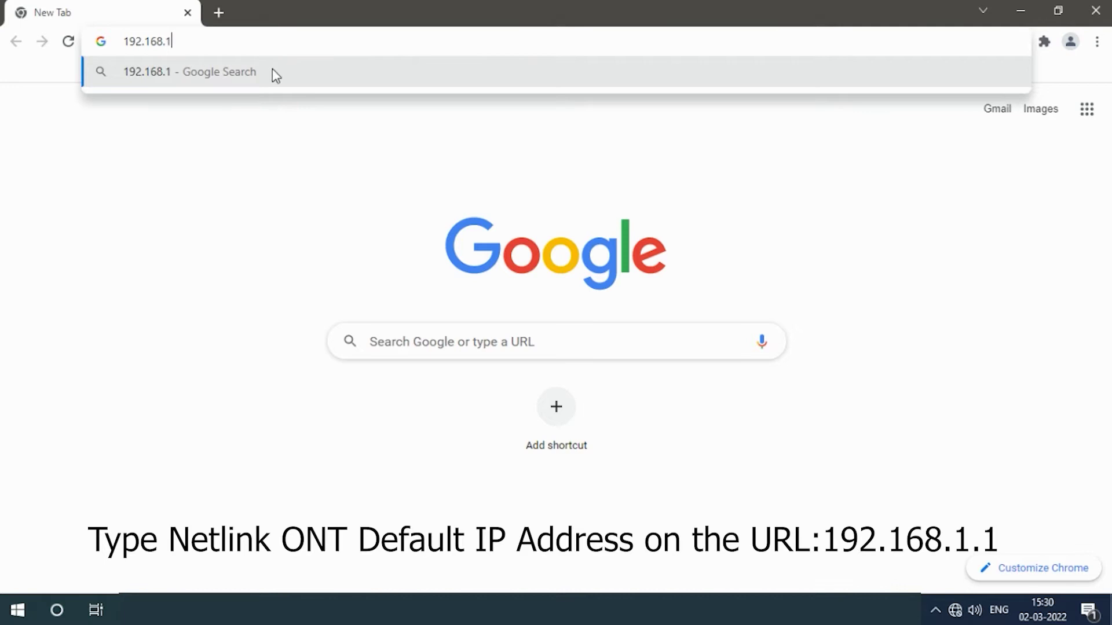
type(".1")
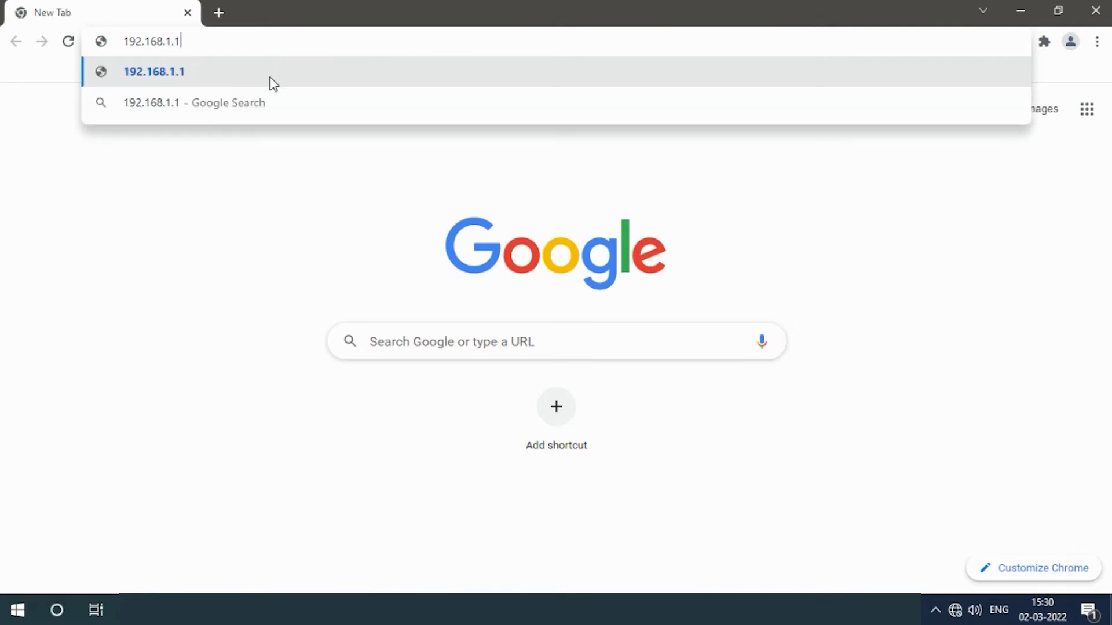
Load the Netlink ONT login page at 192.168.1.1 in Chrome
key("Return")
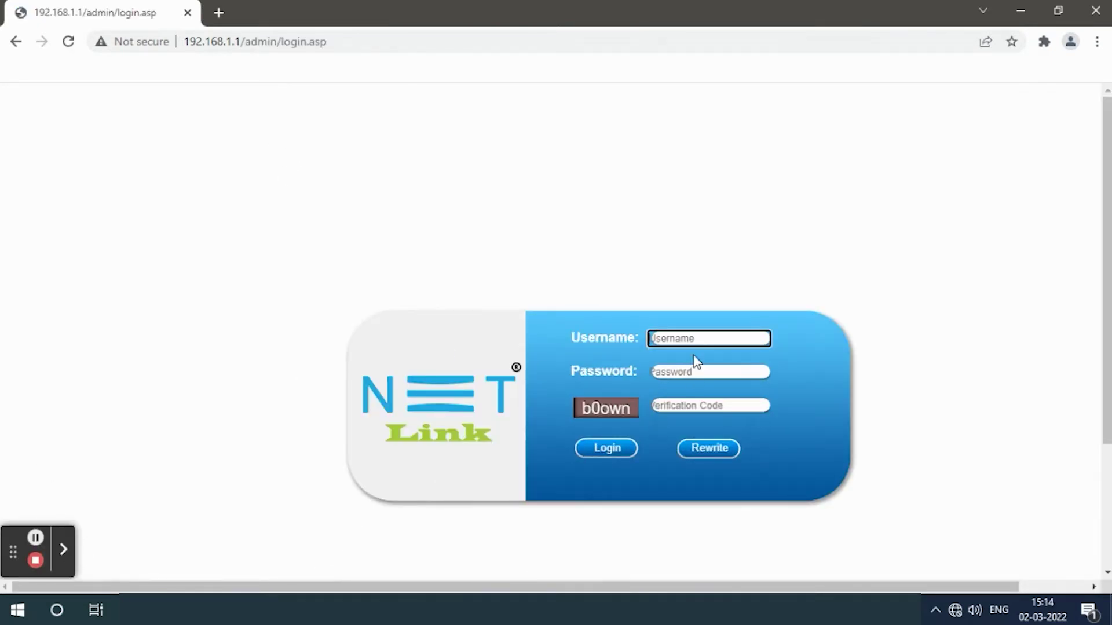
type("admin")
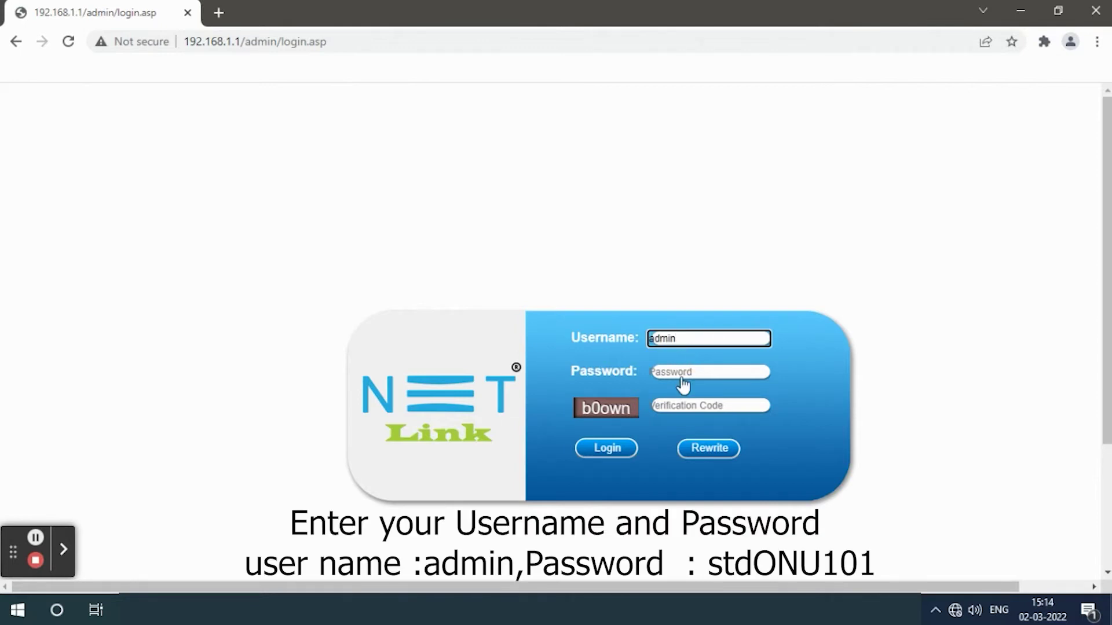
Log in as admin with the password and verification code
left_click(683, 385)
left_click(686, 403)
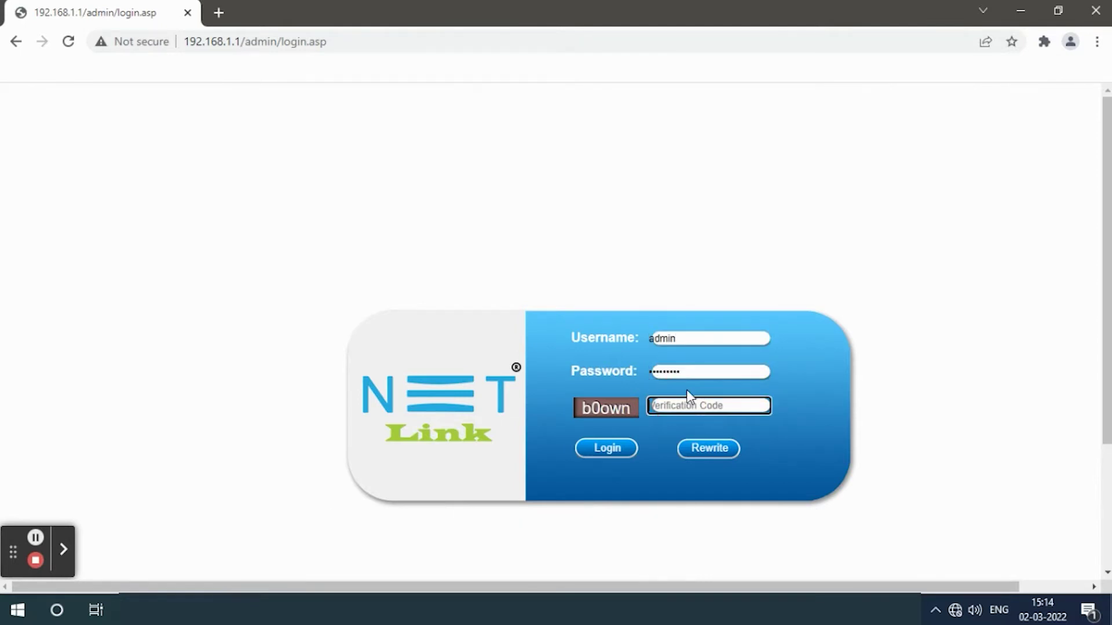
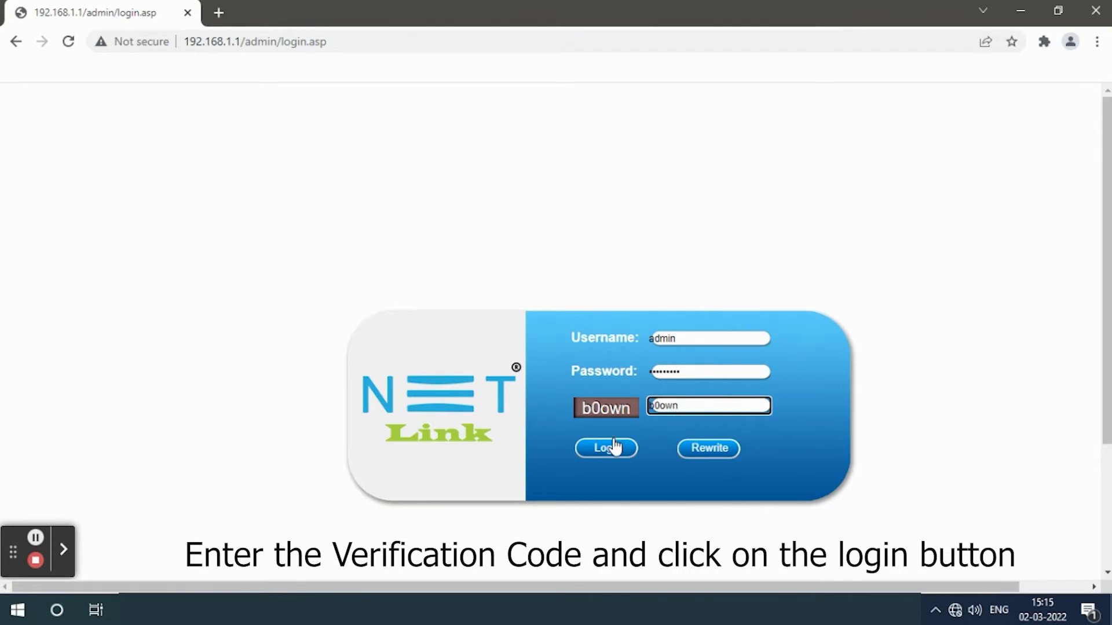
left_click(614, 447)
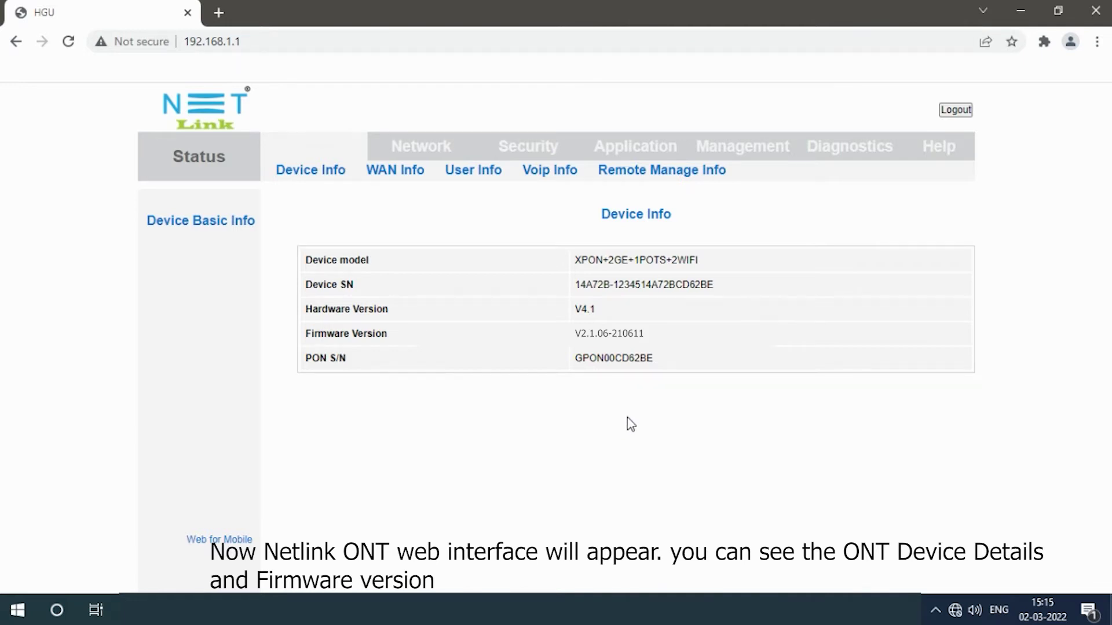
triple_click(662, 339)
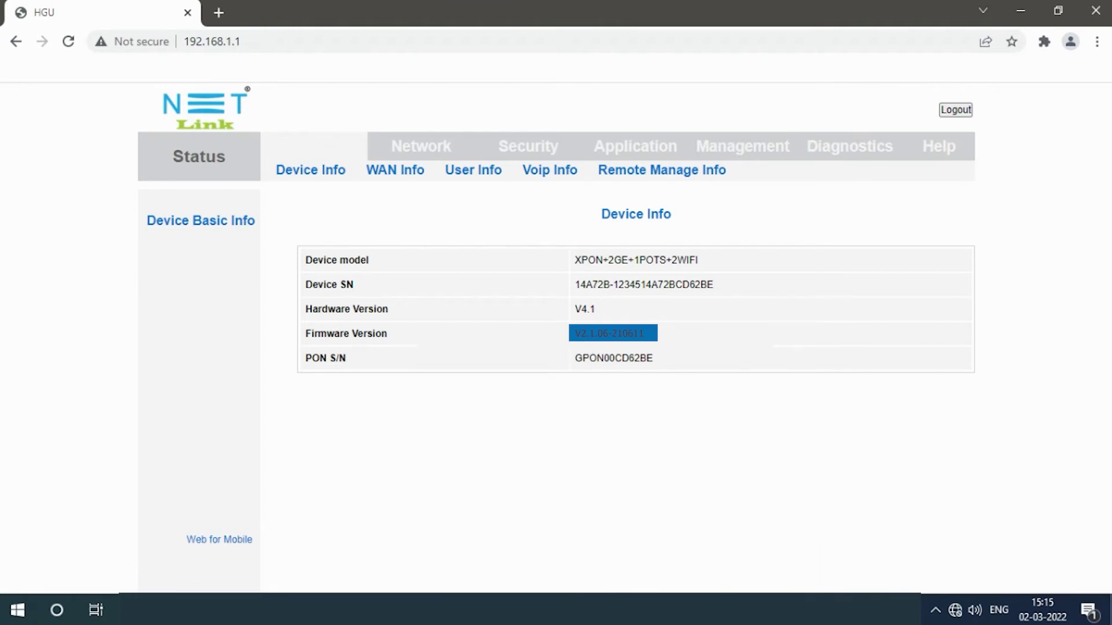
left_click(304, 191)
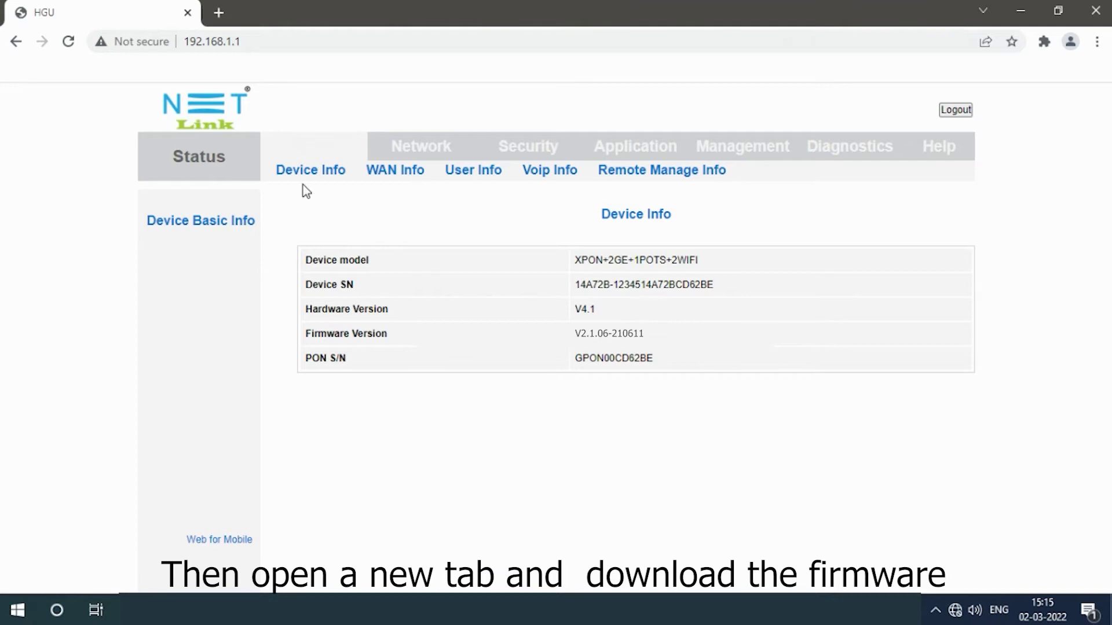
left_click(222, 8)
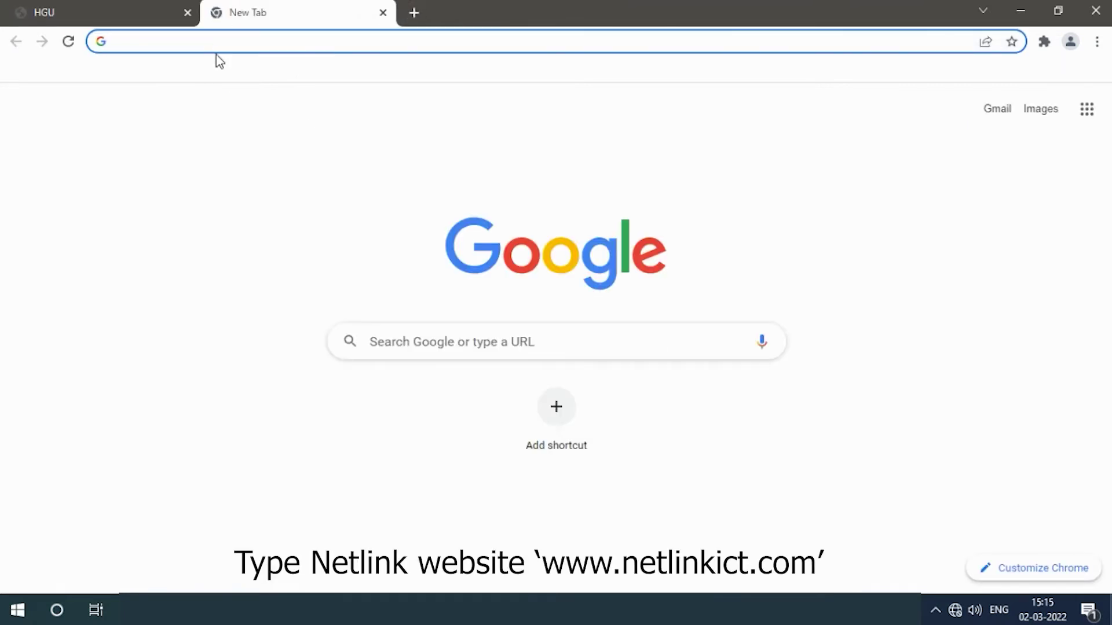
type("www")
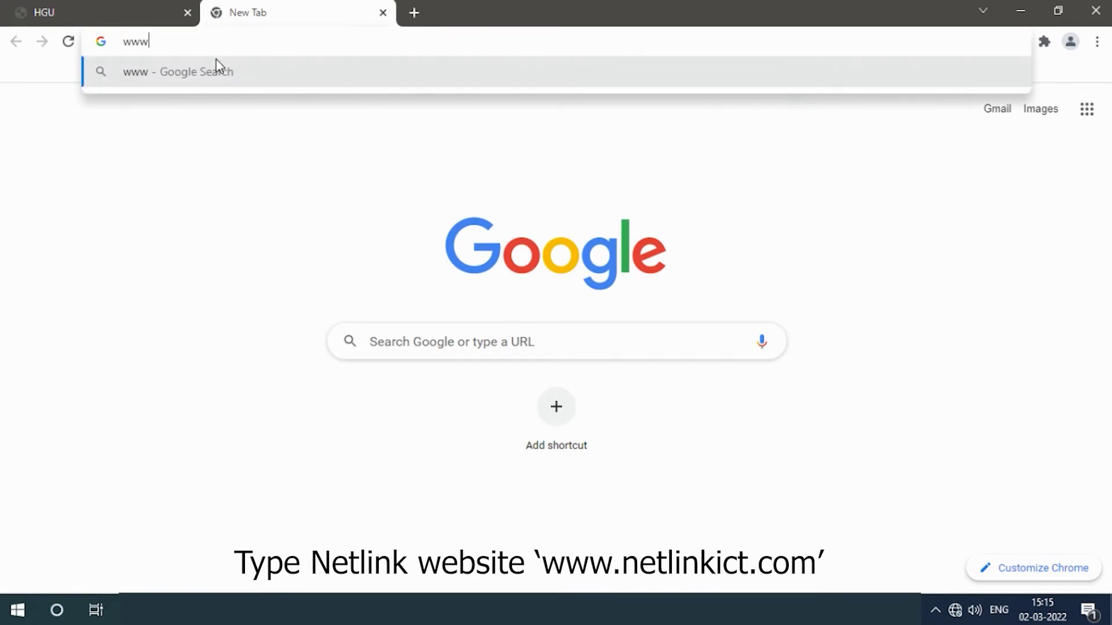
type(".ne")
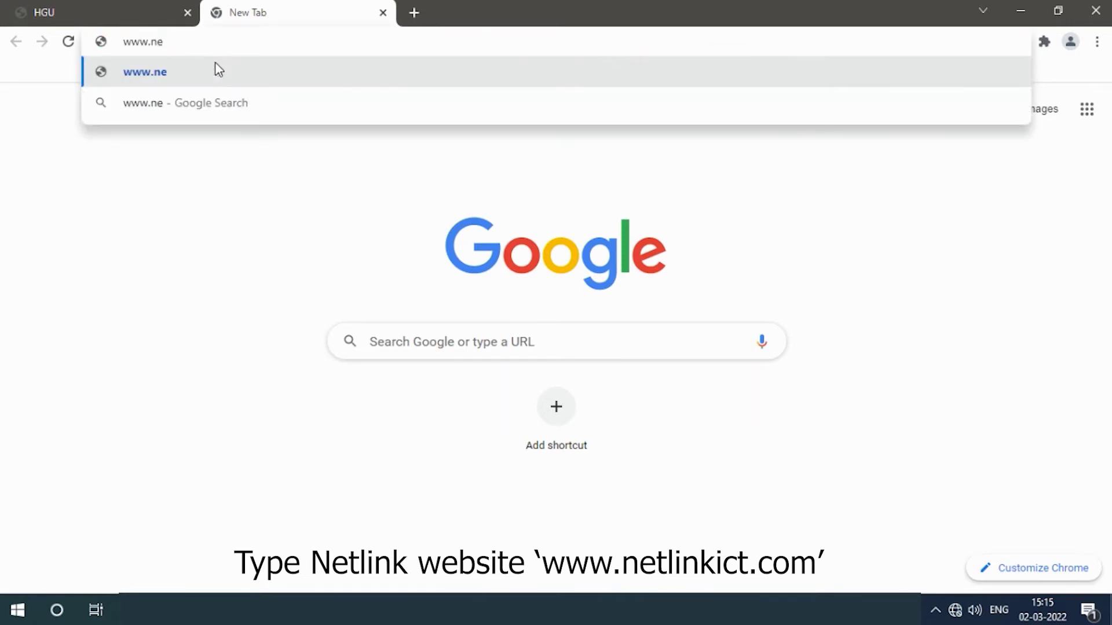
type("tlinki")
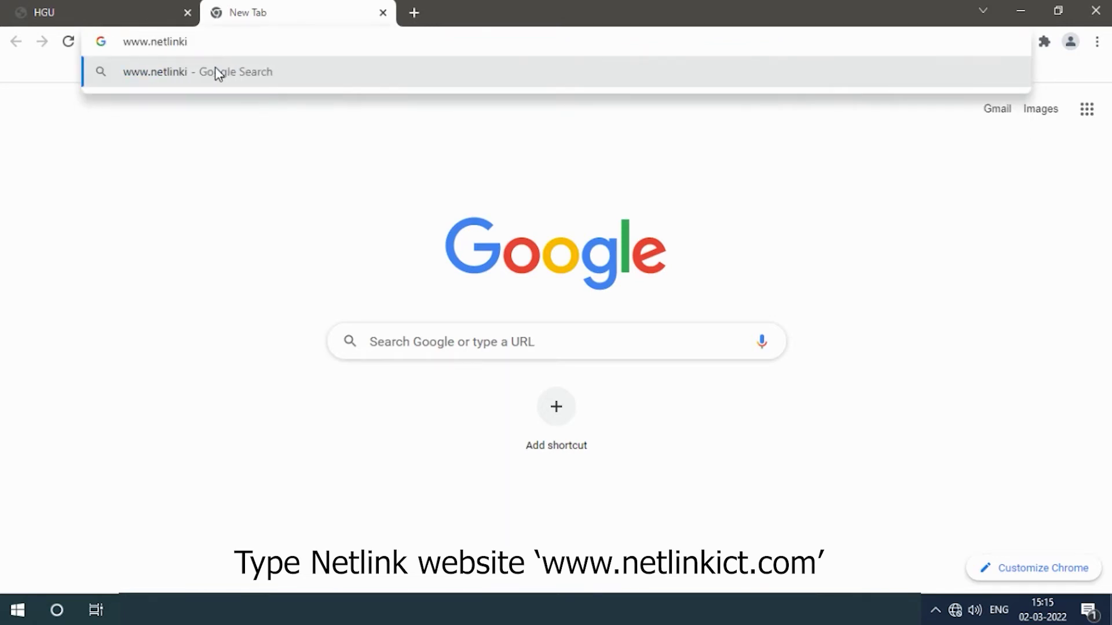
type("ct.com")
key("Return")
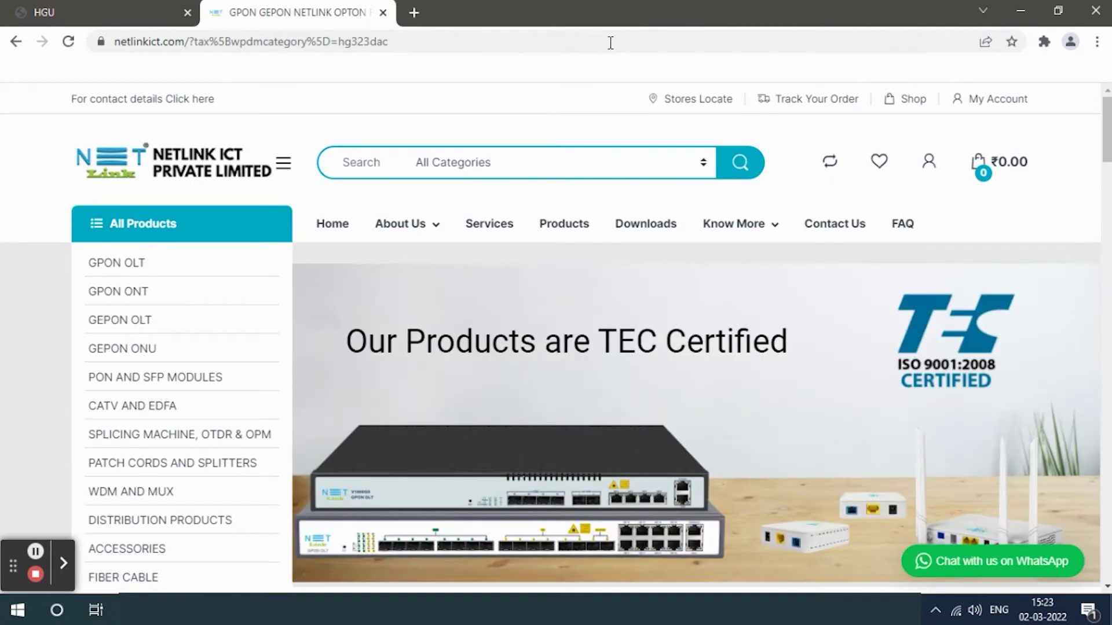
scroll(658, 178, "down", 1)
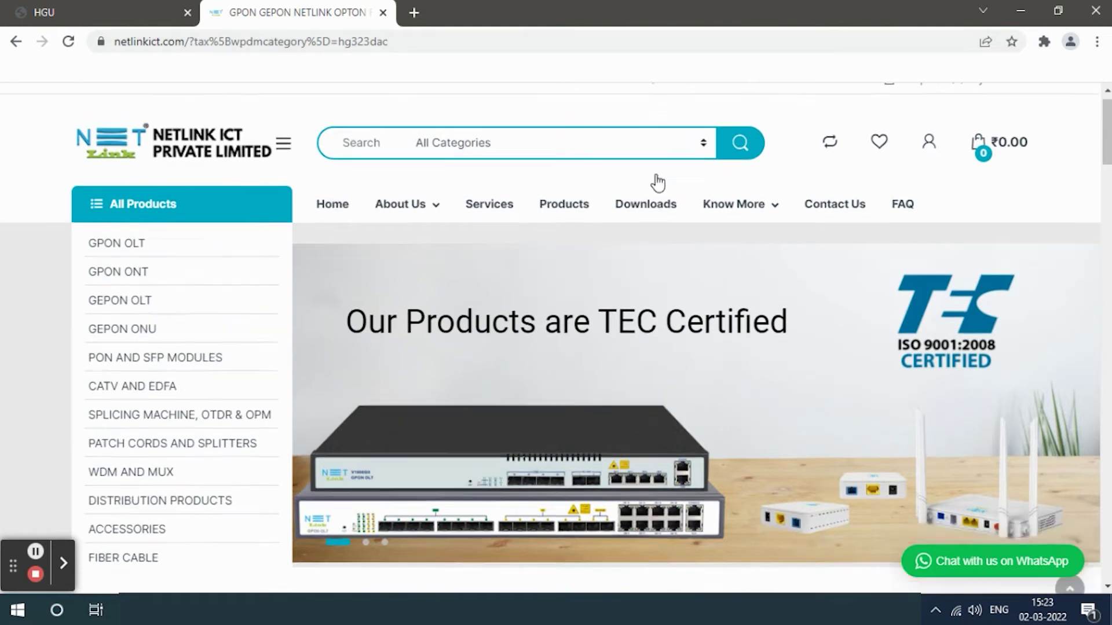
scroll(657, 187, "down", 5)
scroll(651, 166, "up", 6)
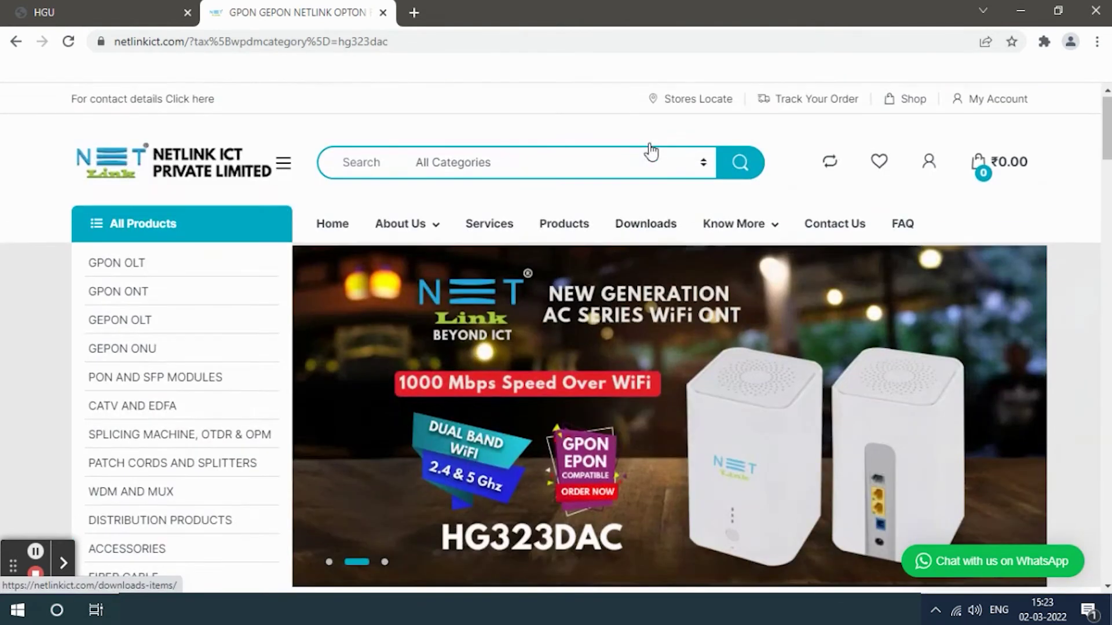
Go to the Netlink ICT Downloads page and its FIRMWARE section
left_click(656, 224)
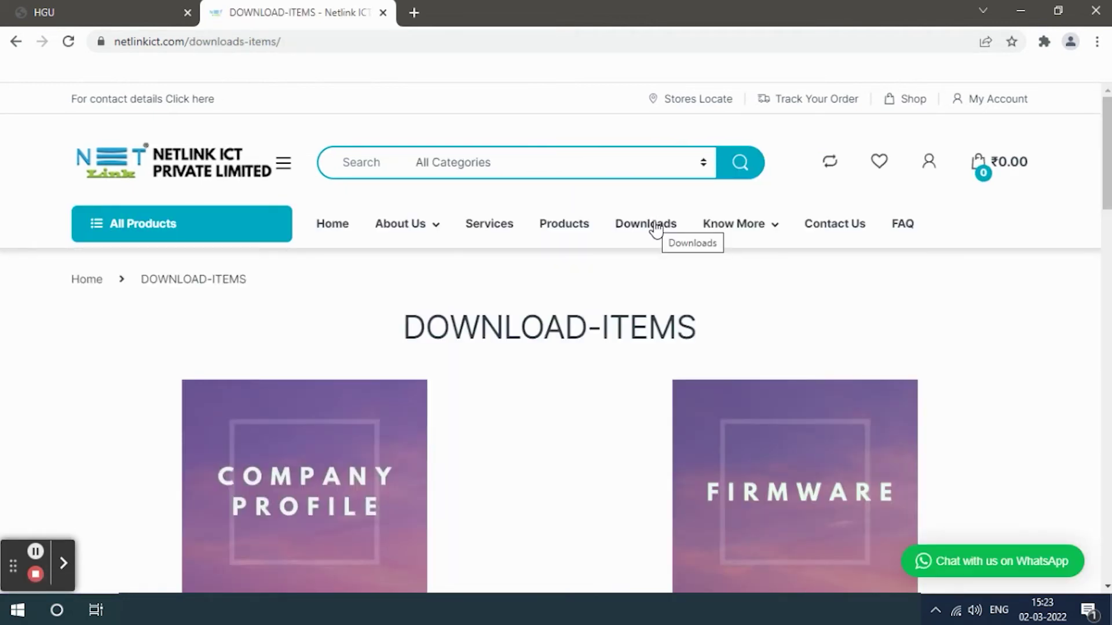
scroll(780, 426, "down", 1)
left_click(776, 409)
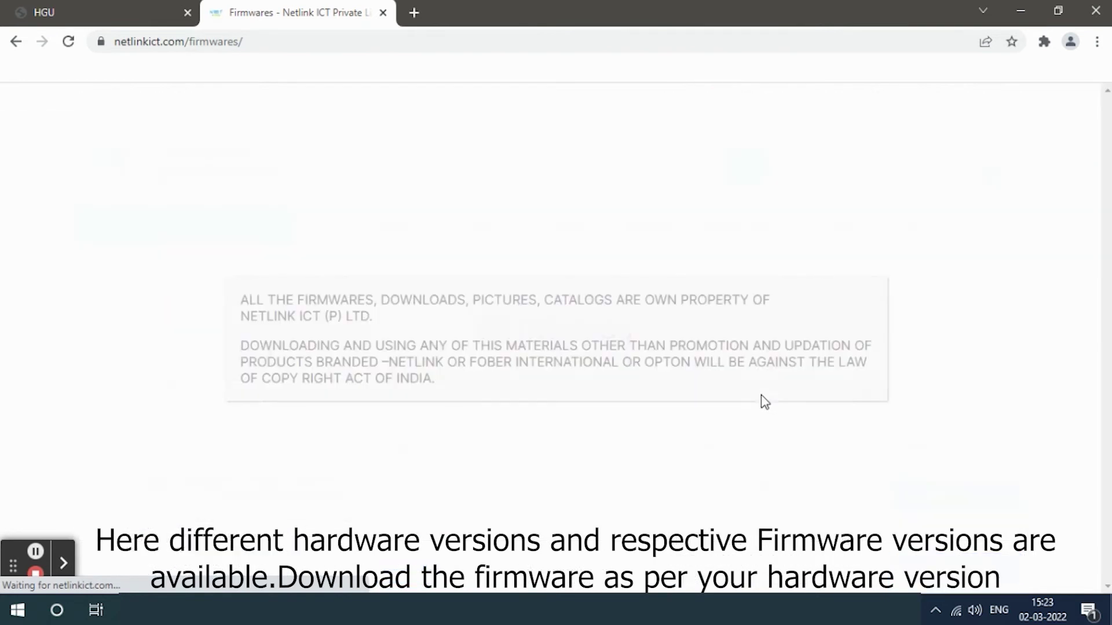
Dismiss the copyright notice, download the top HG323RGW firmware, and return to the router tab
left_click(847, 302)
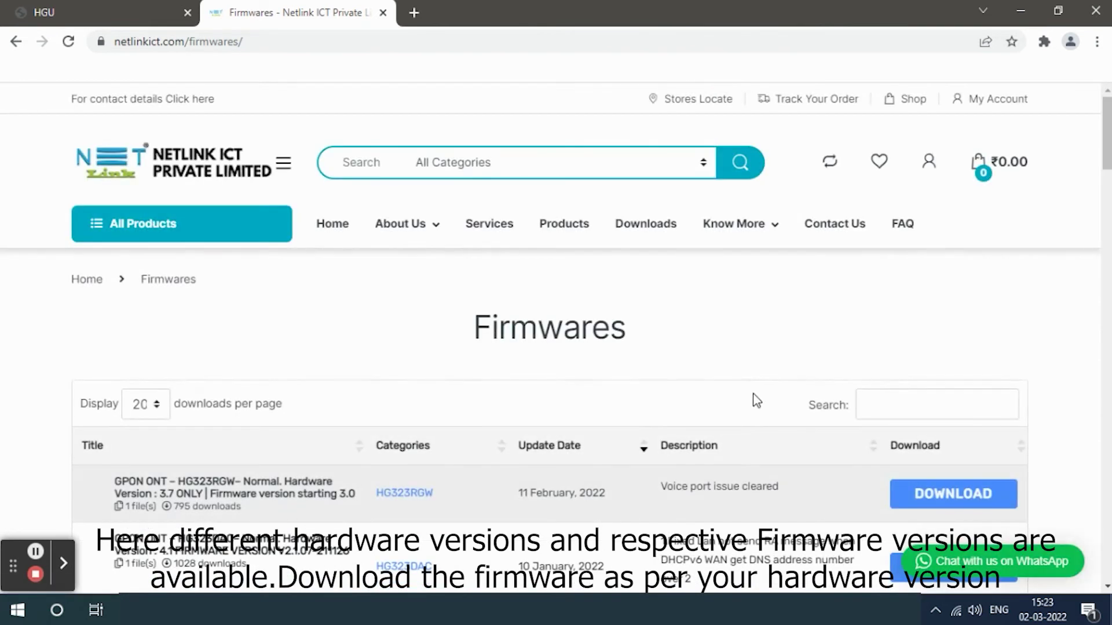
scroll(754, 397, "down", 2)
scroll(438, 332, "down", 3)
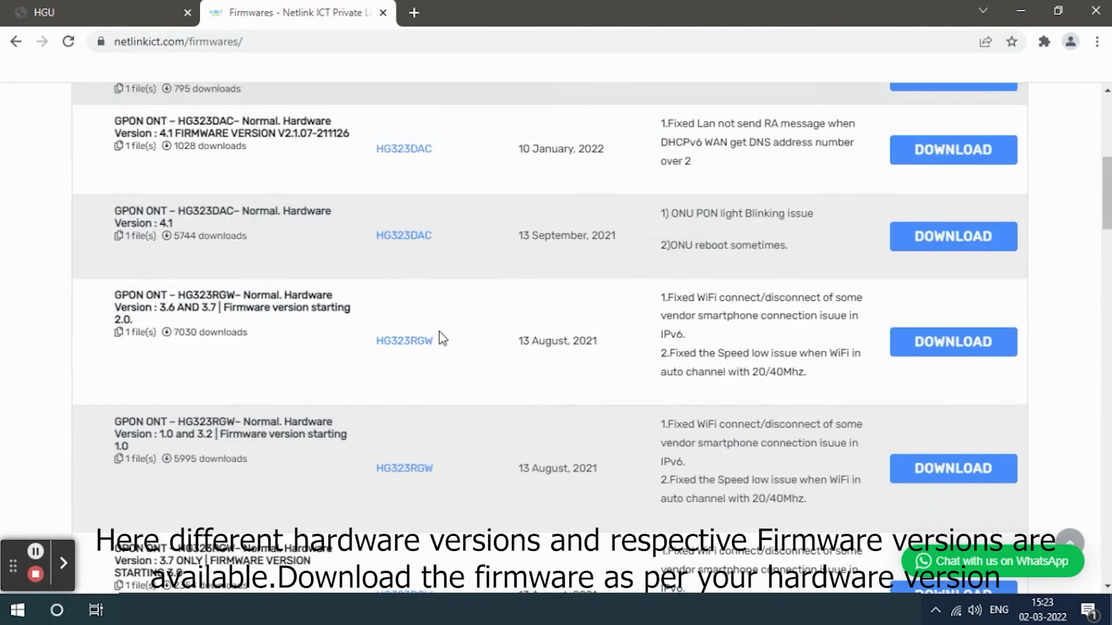
scroll(438, 332, "down", 3)
scroll(439, 333, "up", 5)
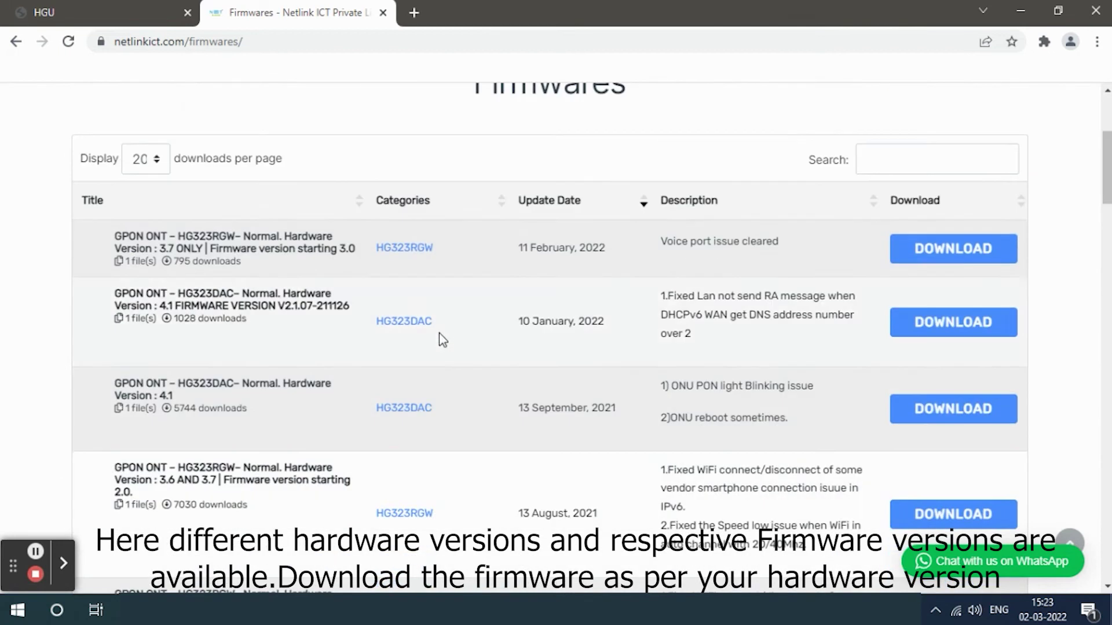
left_click(973, 253)
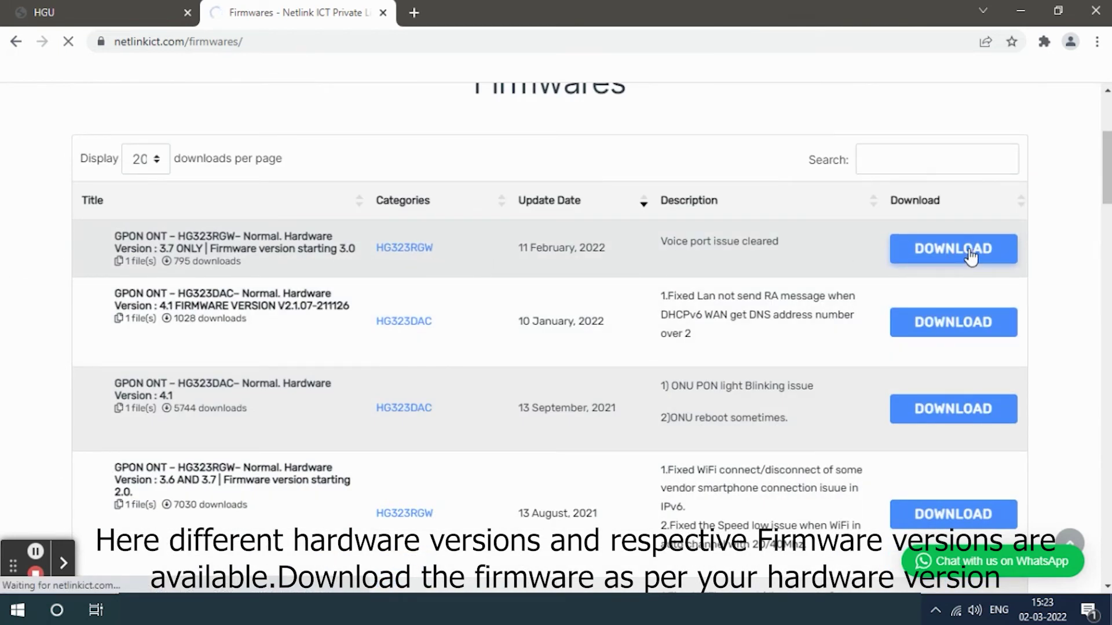
left_click(931, 241)
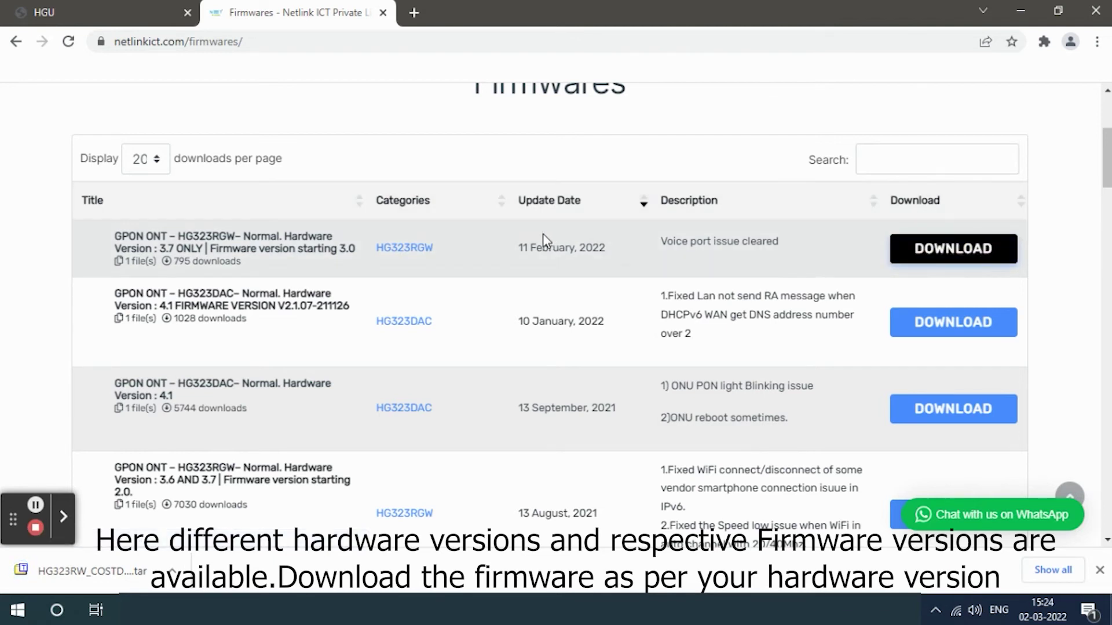
left_click(81, 9)
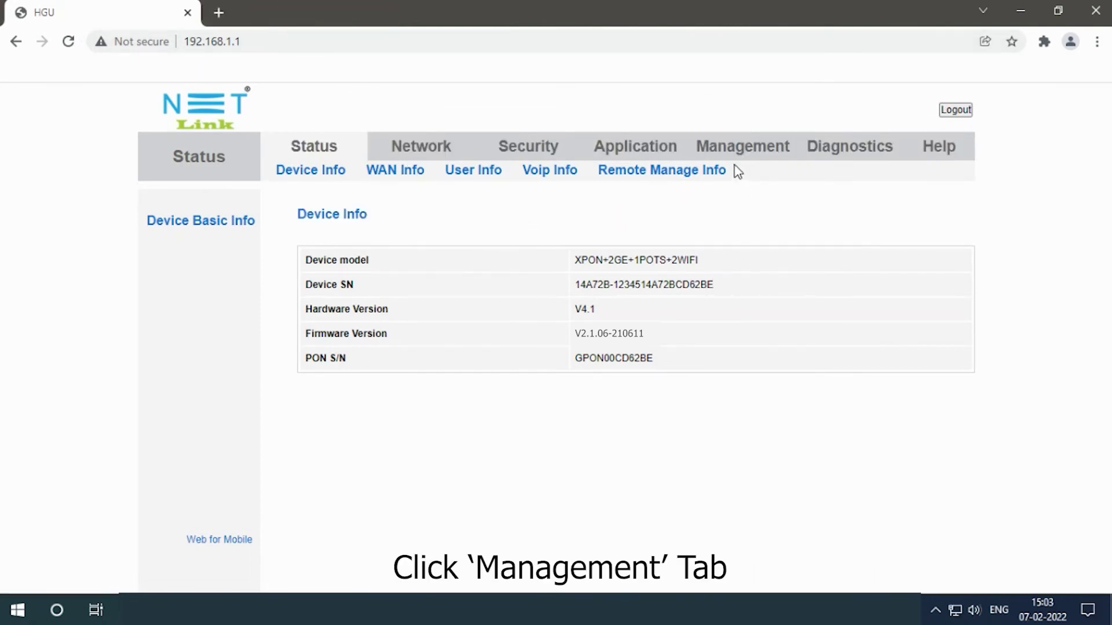
Go to Management > Device Manage > Upgrade Image and browse for a firmware file
left_click(735, 147)
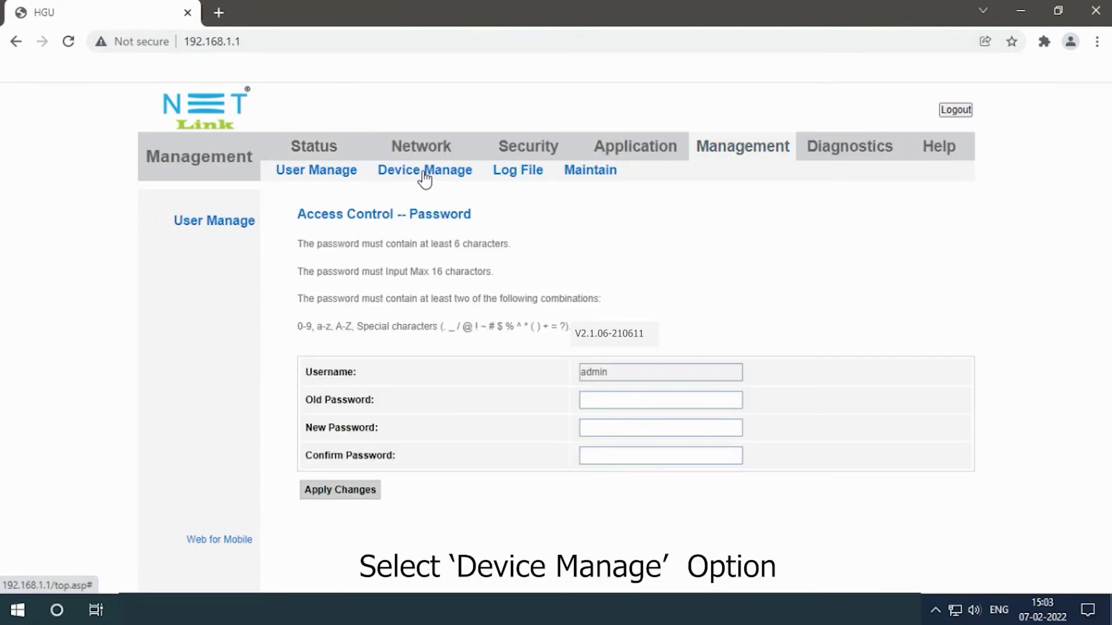
left_click(424, 174)
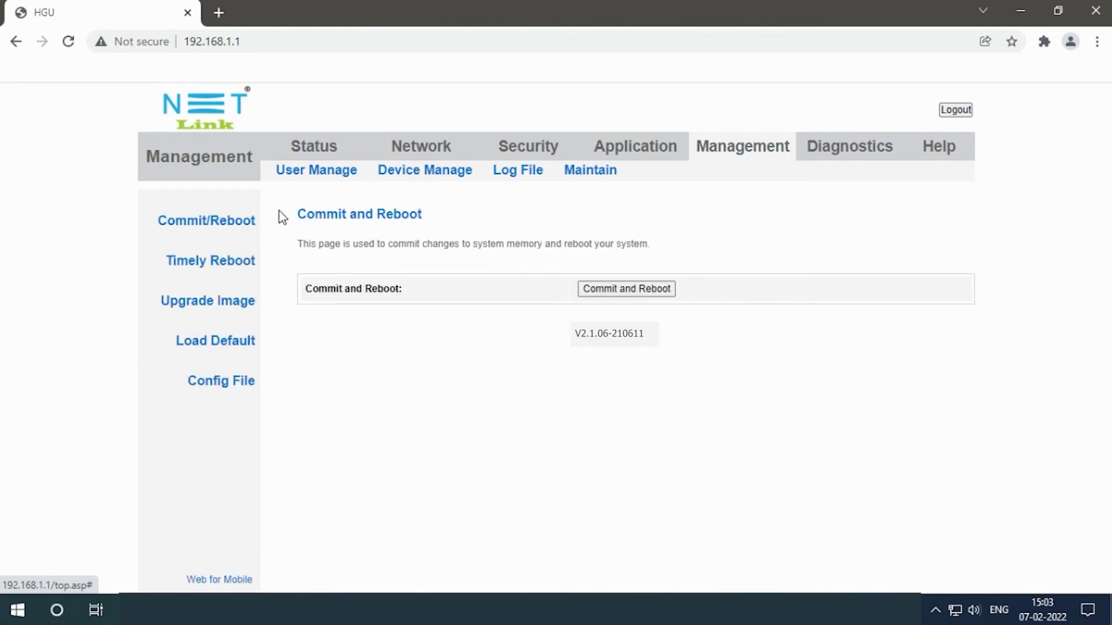
left_click(240, 304)
left_click(334, 308)
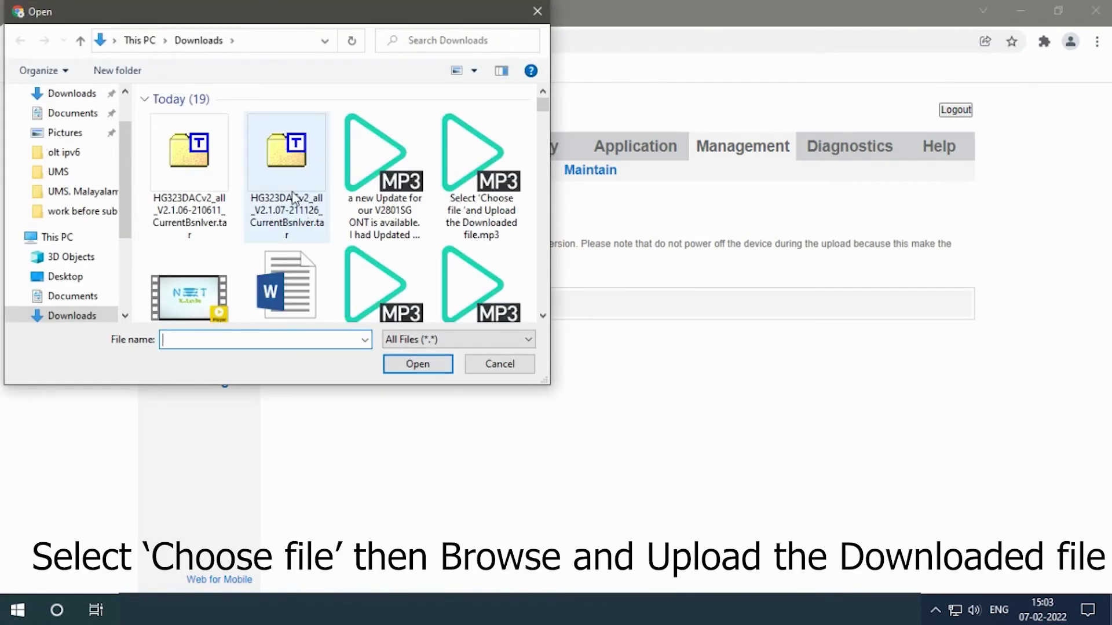
Attach the HG323DACv2 V2.1.07-211126 .tar file and confirm the firmware upgrade
left_click(272, 187)
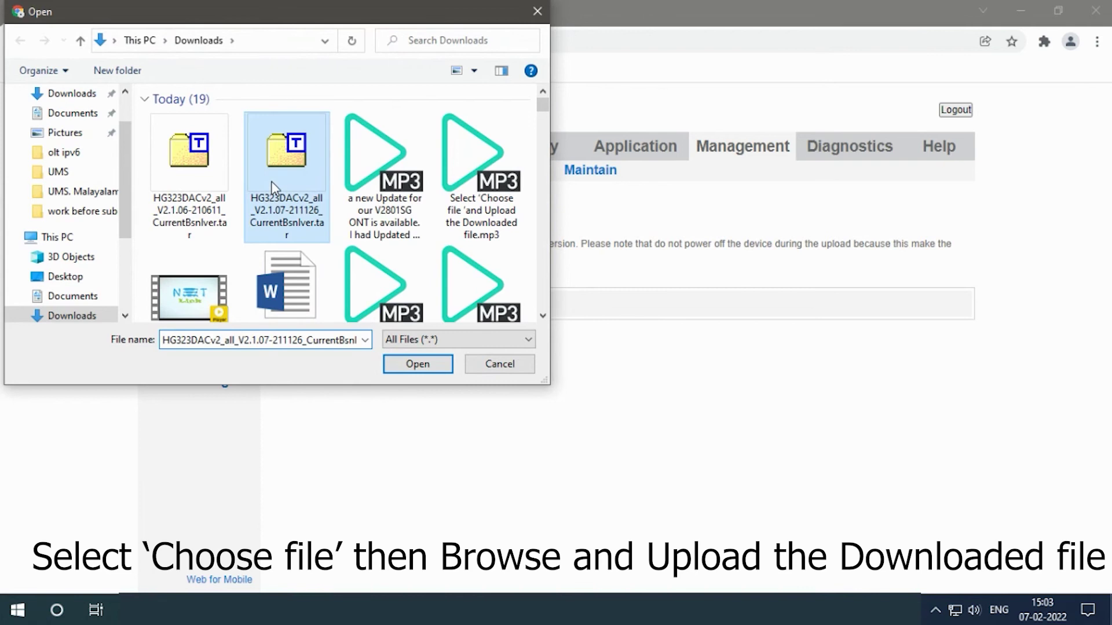
left_click(395, 376)
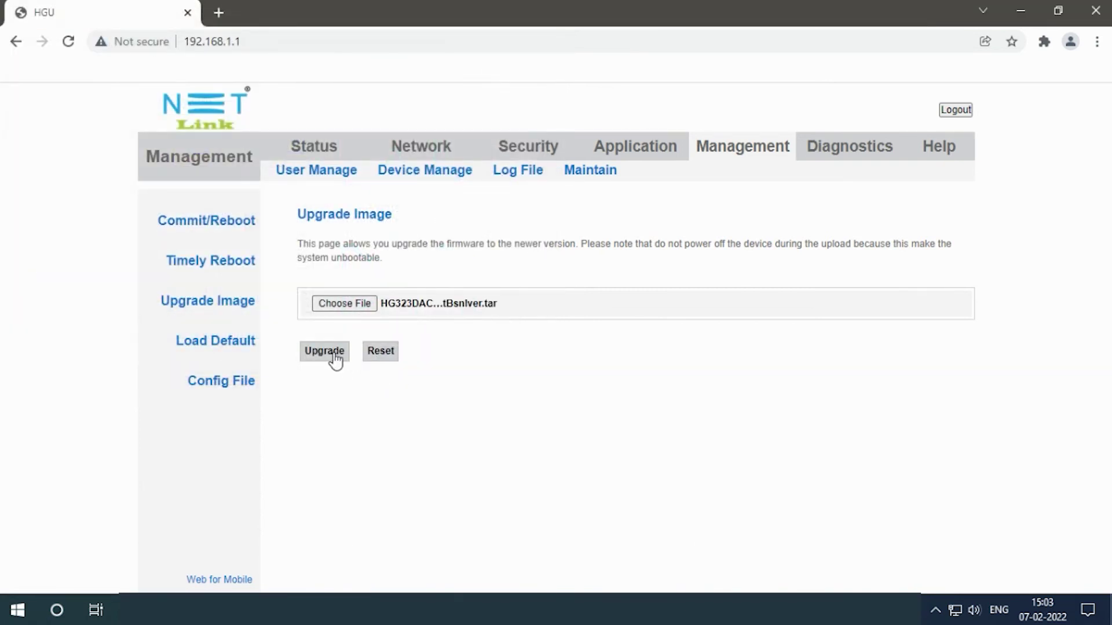
left_click(325, 351)
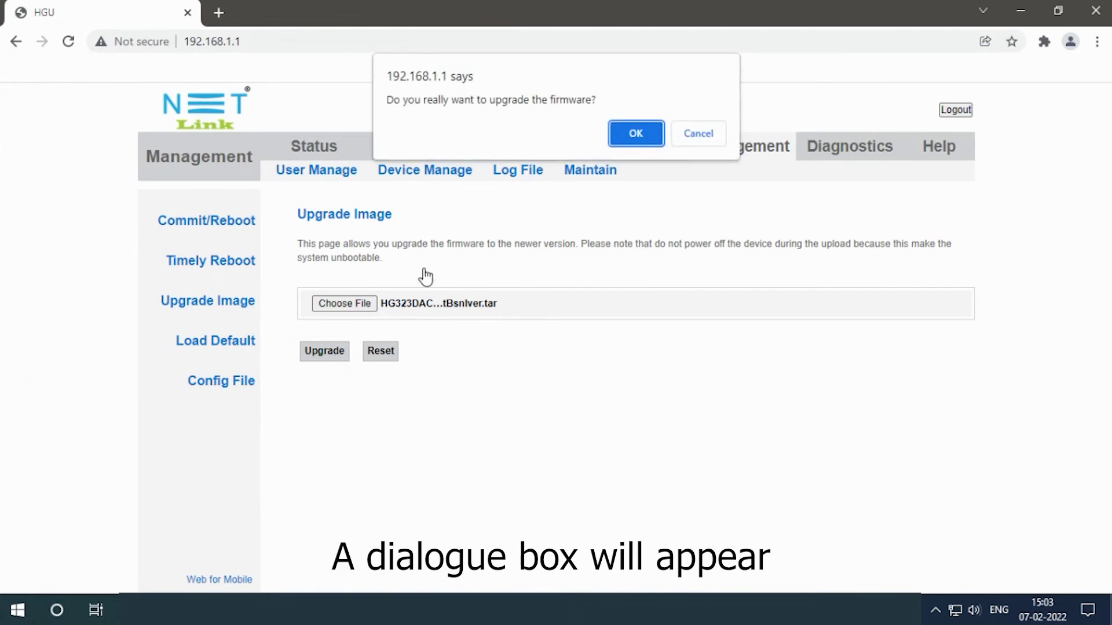
left_click(635, 134)
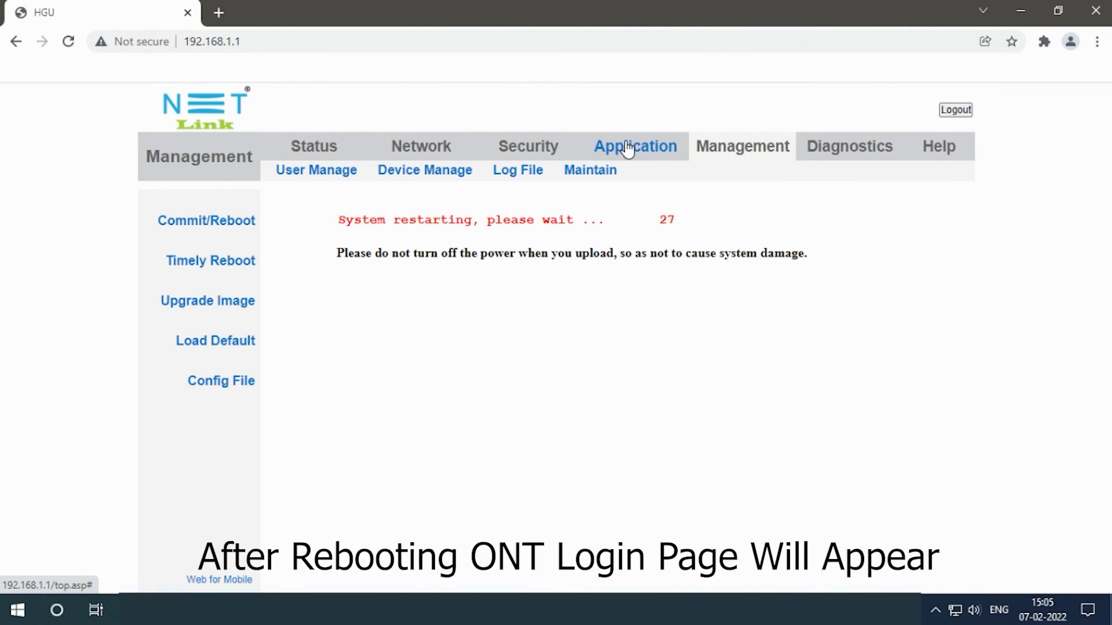
Wait for the upgrade and reboot, then select the login page's Username field
left_click(713, 341)
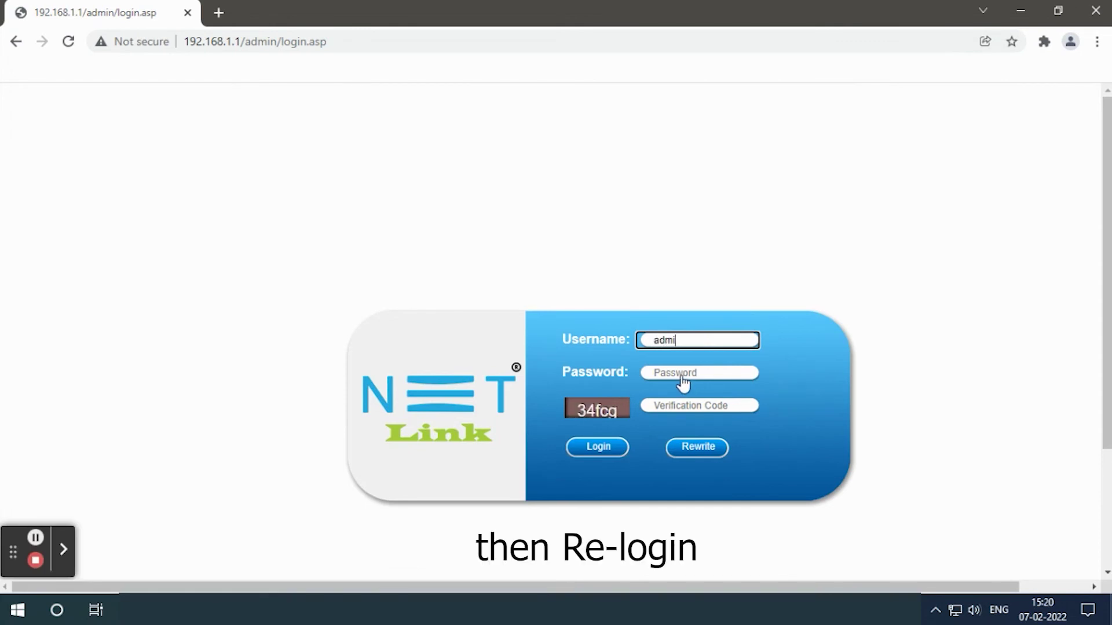
type("n")
Re-enter the admin password and verification code, then submit the login
left_click(676, 384)
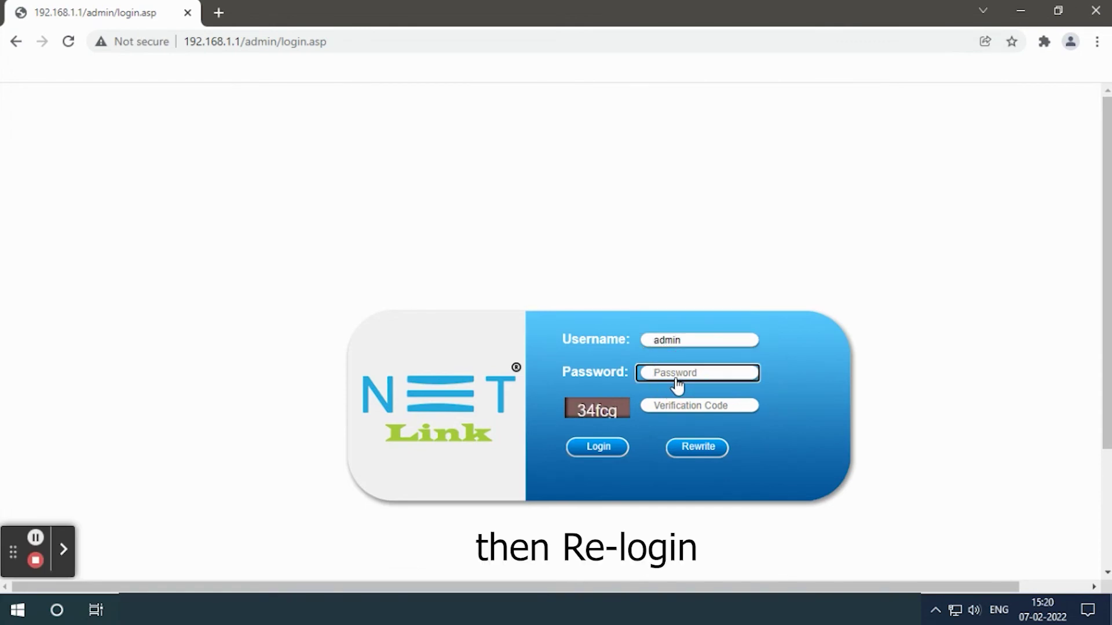
type("•••••")
key("Tab")
type("34")
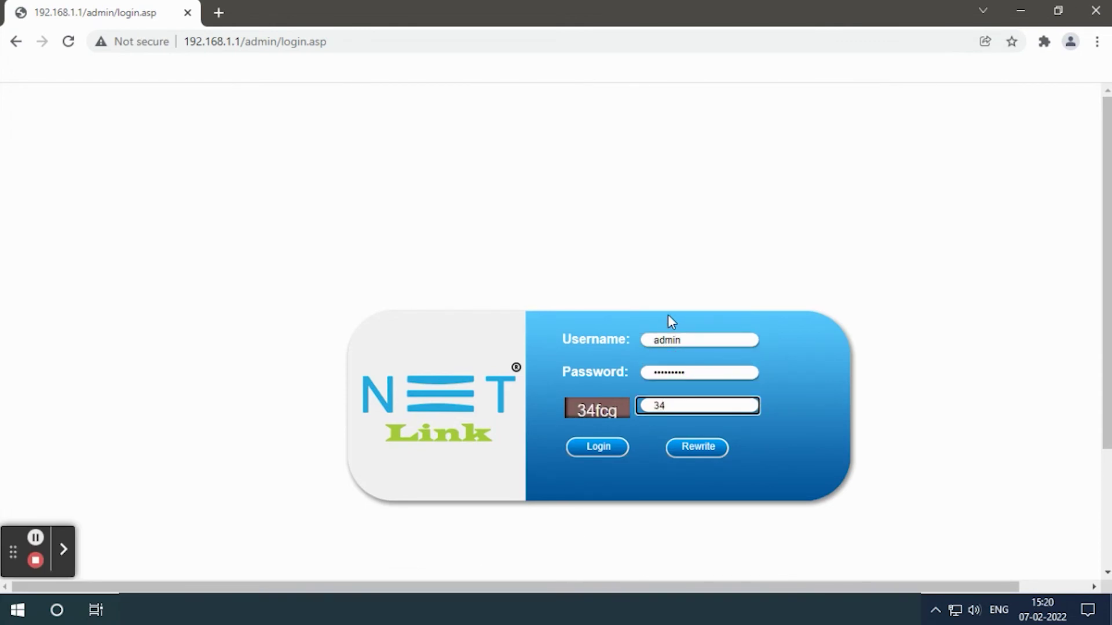
type("fcg")
left_click(597, 446)
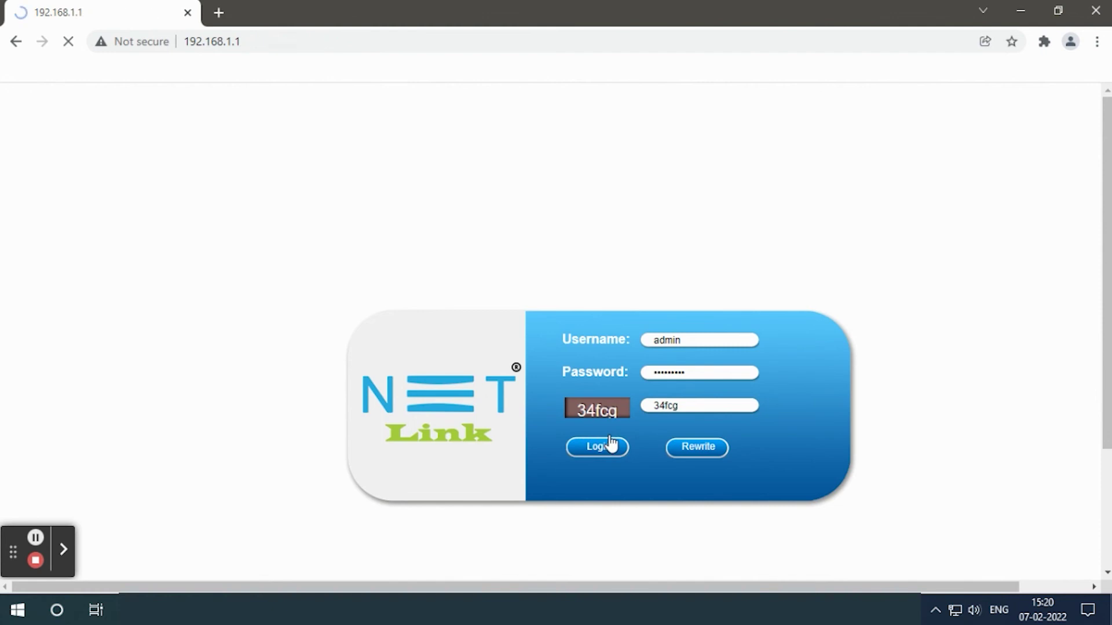